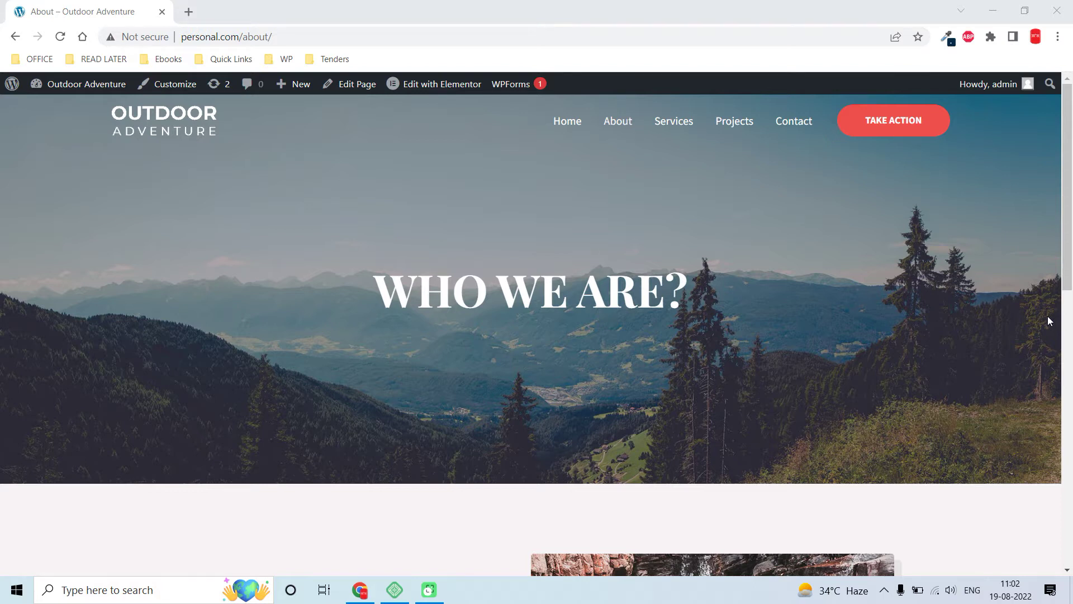
Step: Open the About page's Edit with Elementor link in a new tab
mouse_move(412, 91)
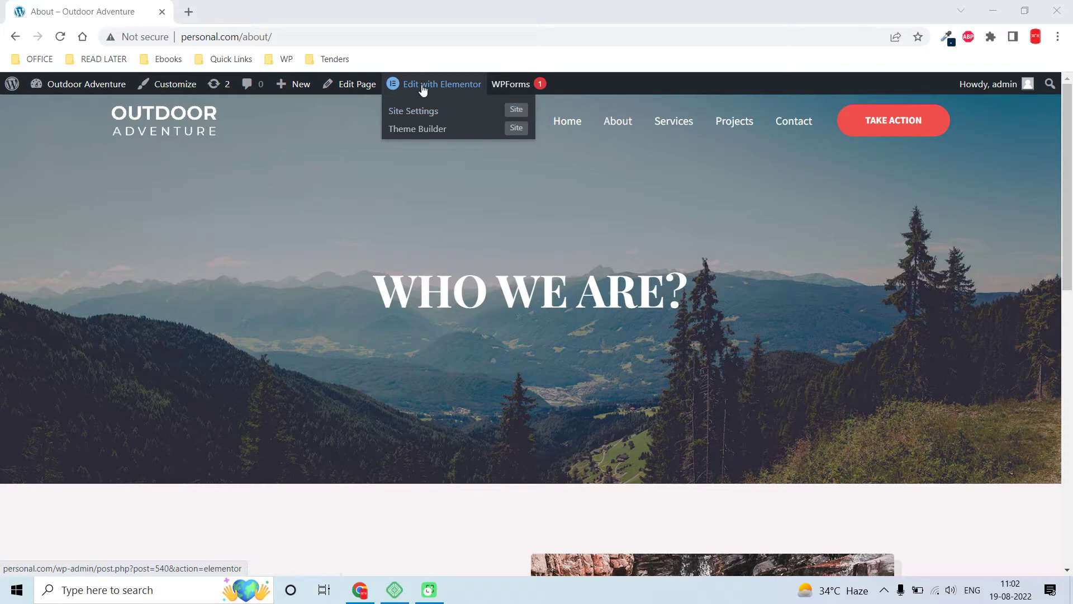
right_click(423, 89)
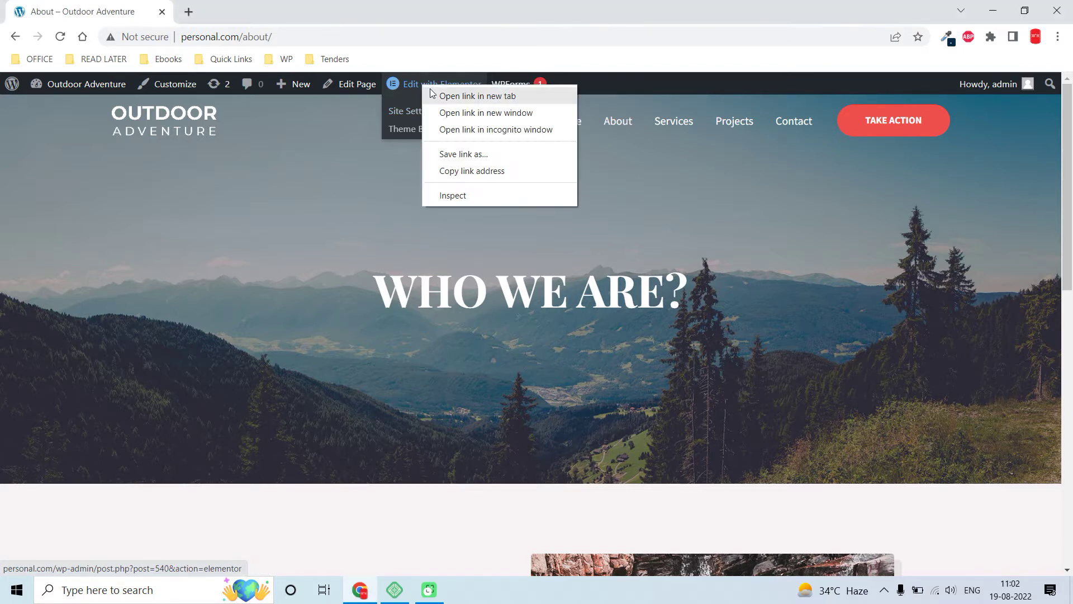
click(448, 96)
Step: Switch to the Elementor editor tab and open Site Settings from the main menu
click(289, 5)
click(58, 5)
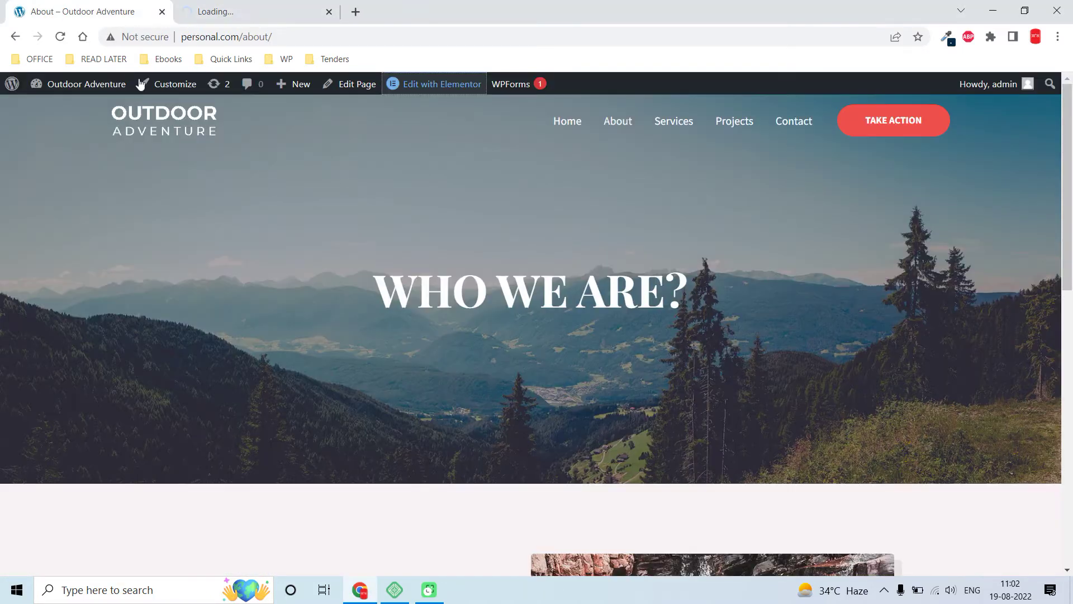
mouse_move(425, 84)
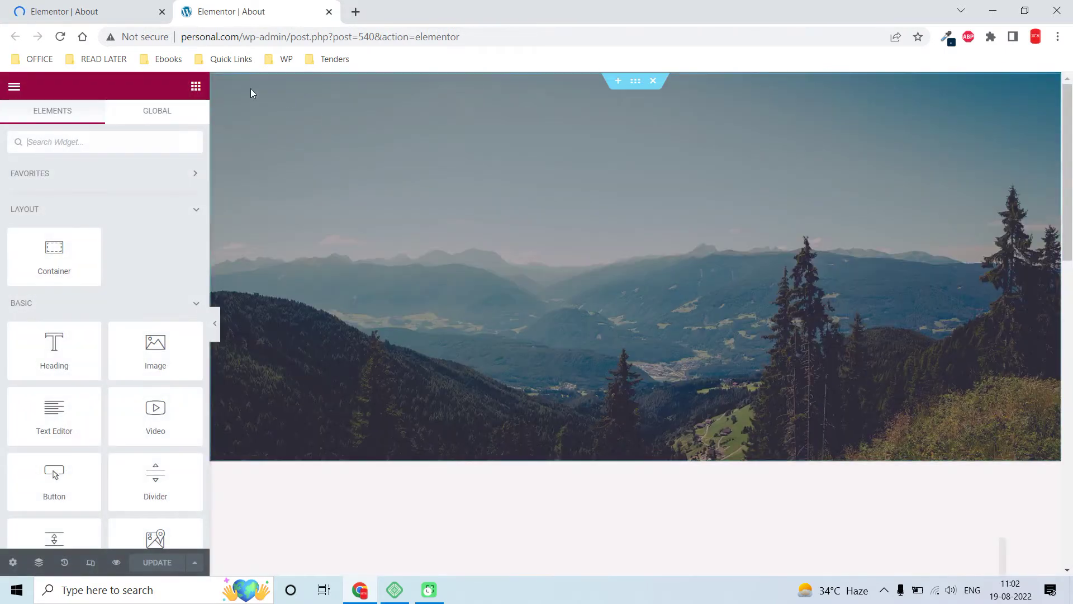
click(14, 88)
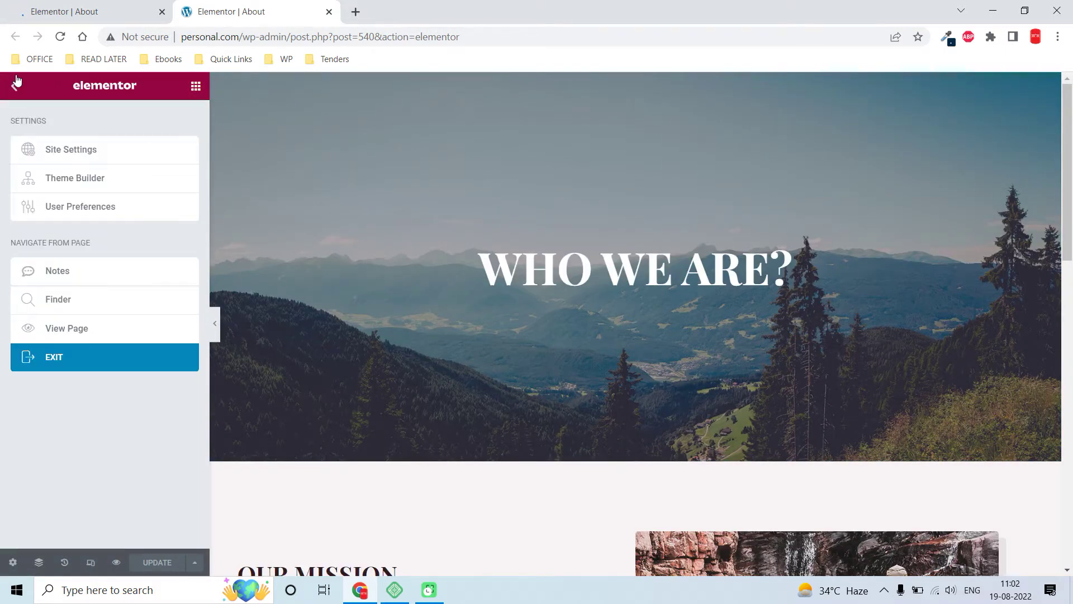
click(66, 149)
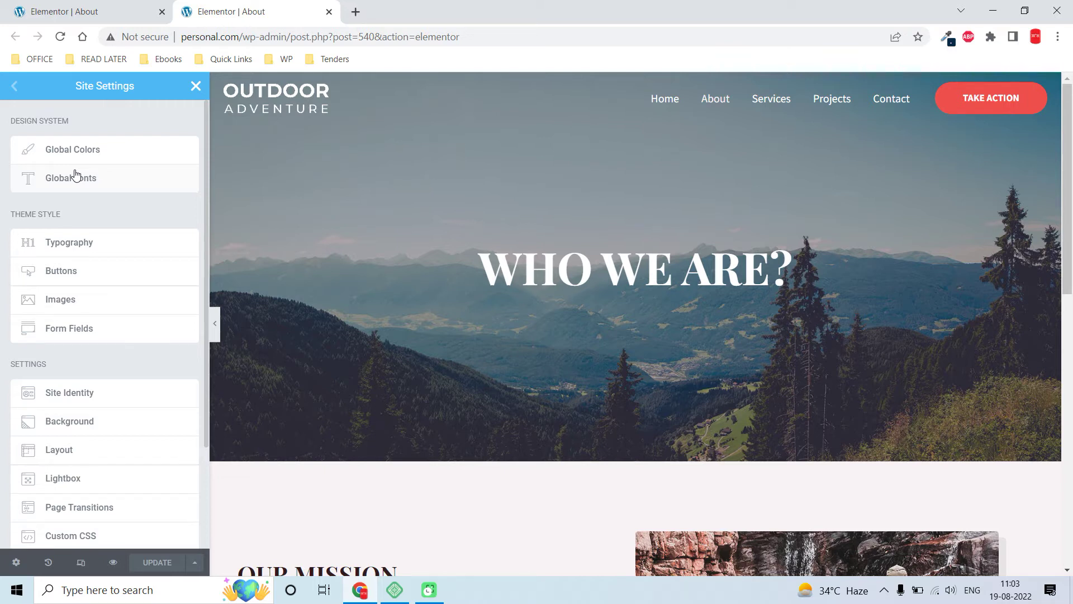
Step: Open Page Transitions, try Gradient, then revert to a Classic #000000B3 background colour
scroll(77, 174, down, 3)
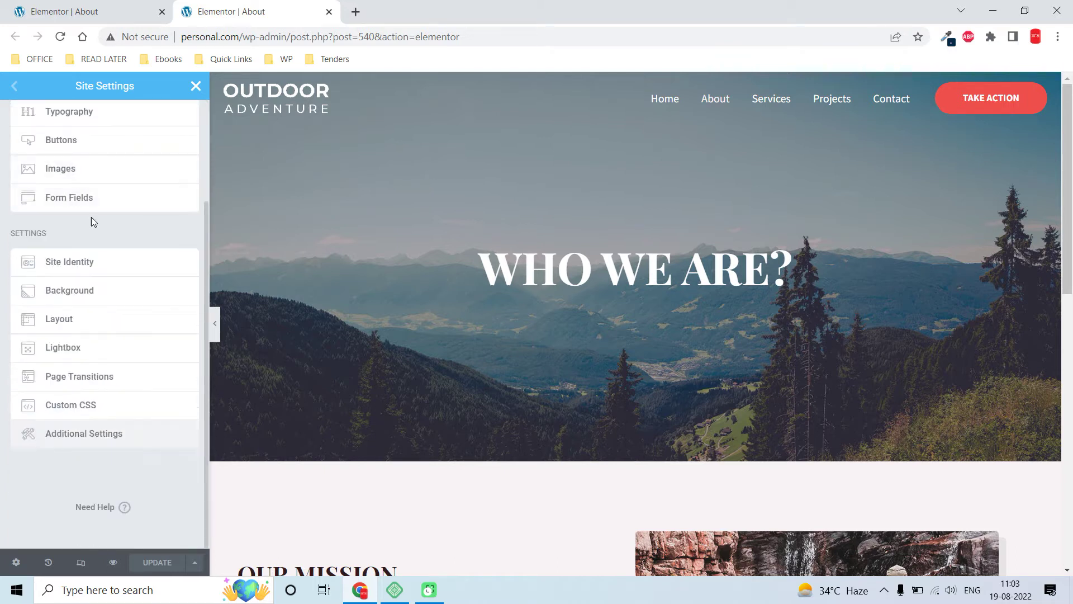
click(78, 376)
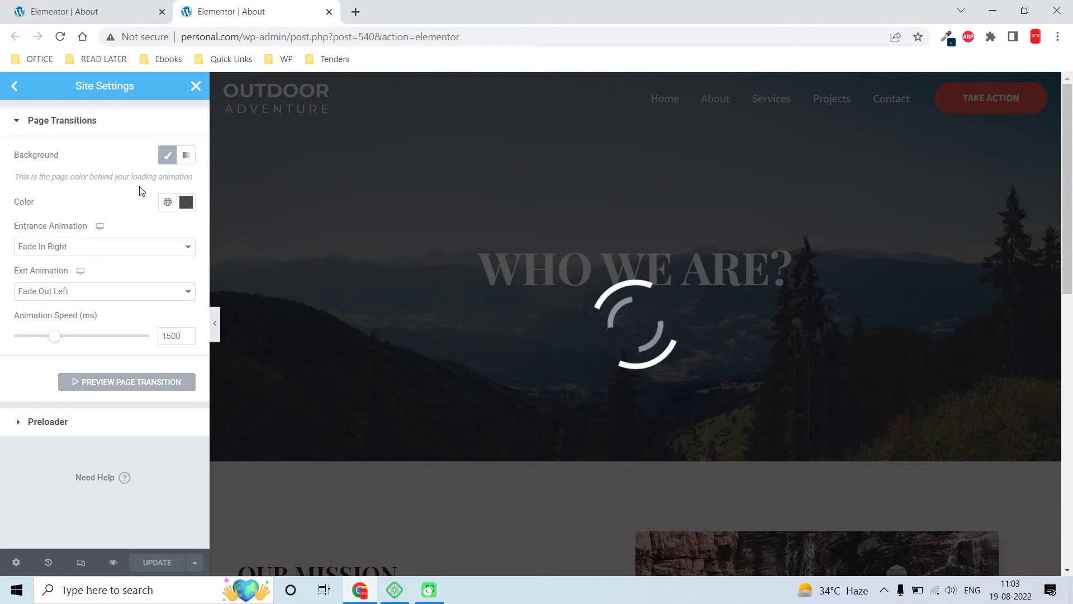
click(193, 159)
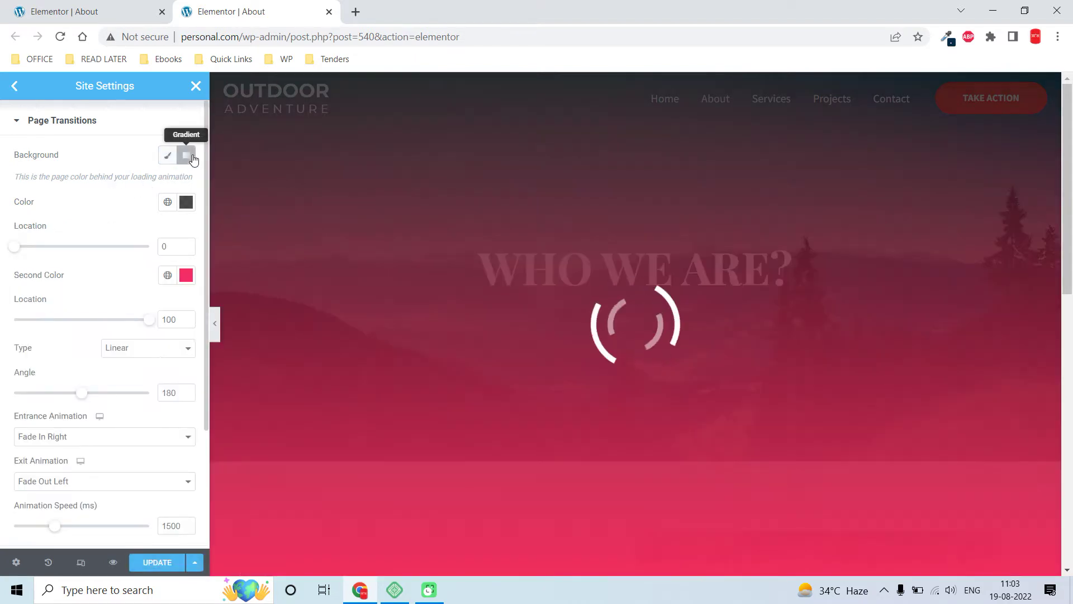
click(170, 159)
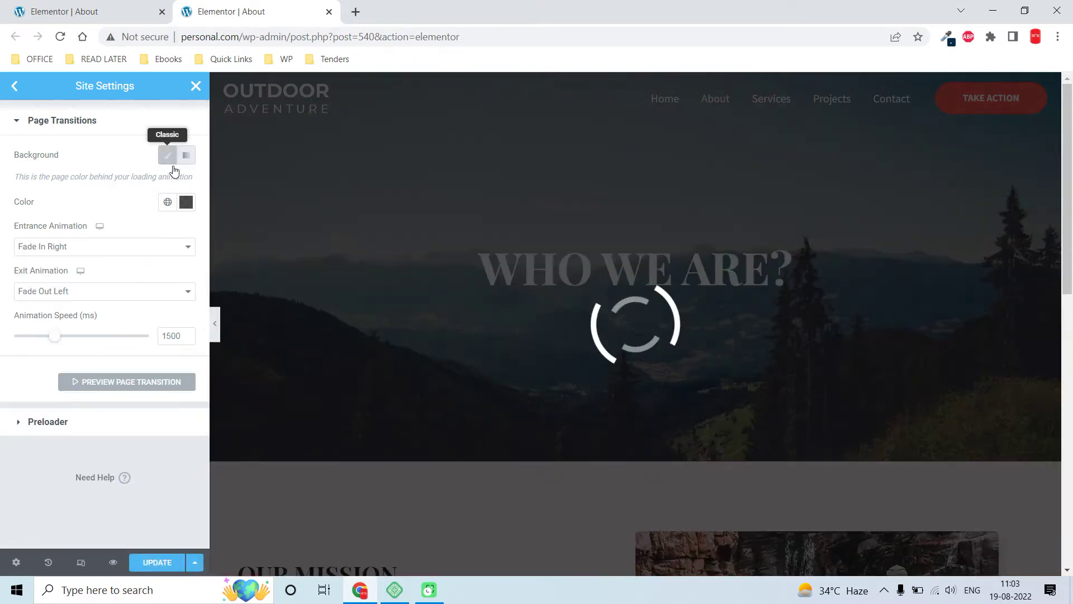
click(186, 202)
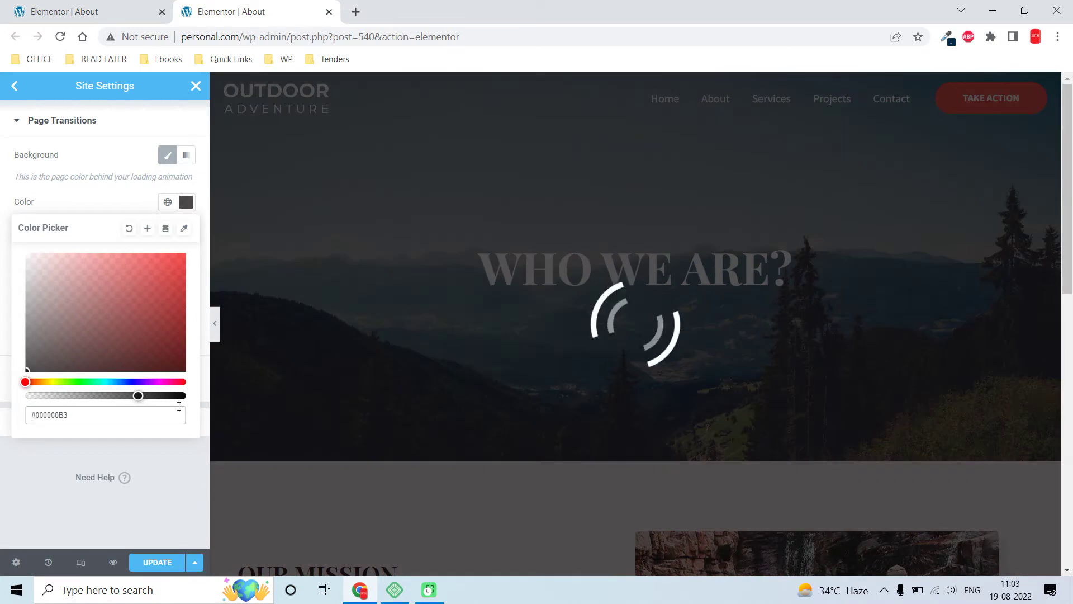
click(139, 396)
click(138, 396)
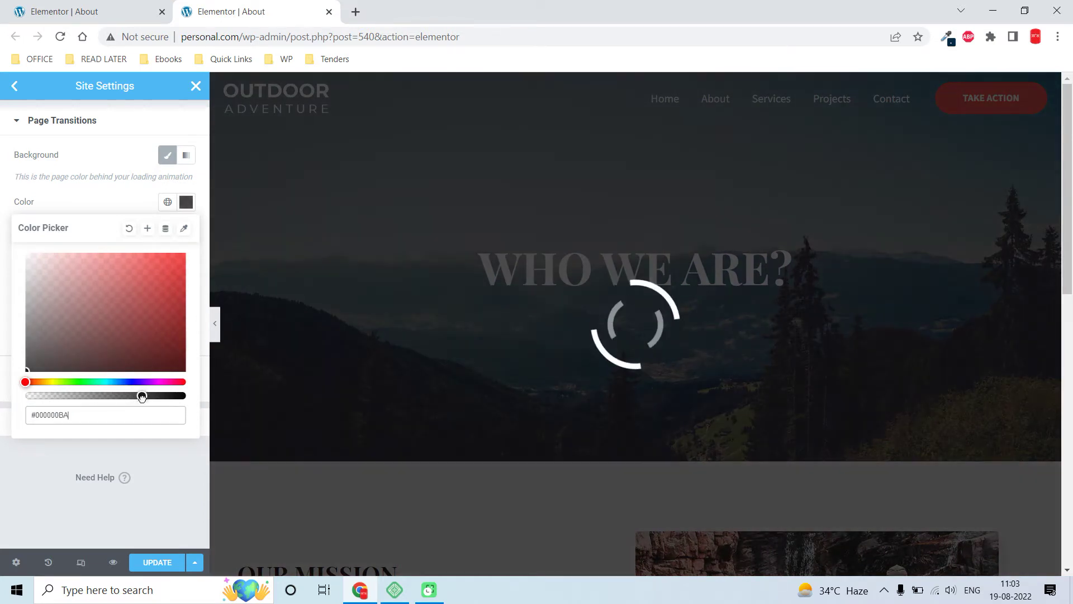
click(180, 204)
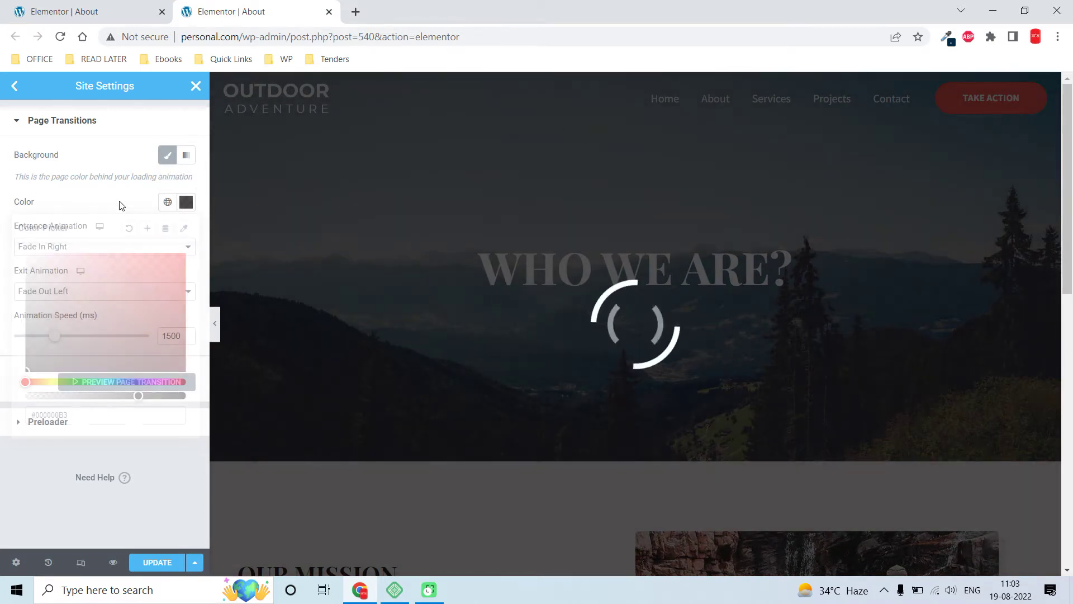
Step: Set the entrance animation to Zoom In and preview the transition
click(84, 250)
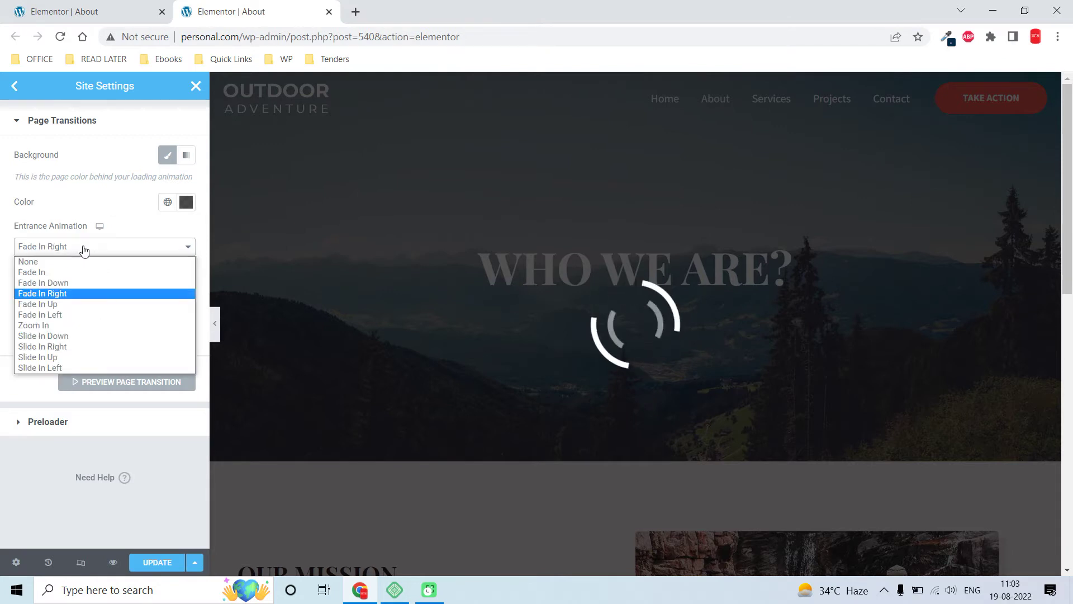
click(94, 324)
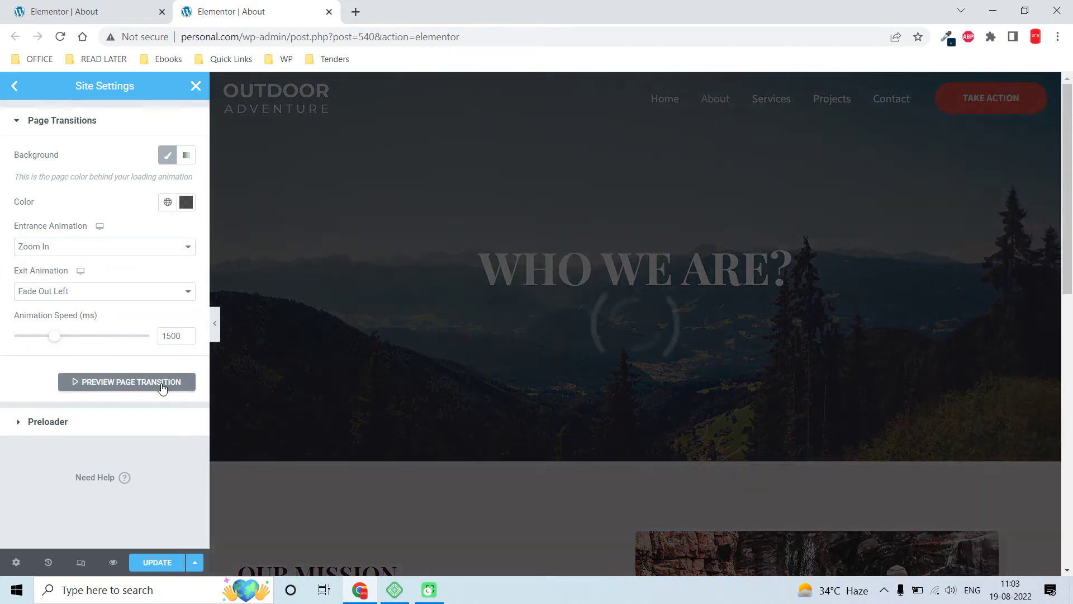
click(163, 385)
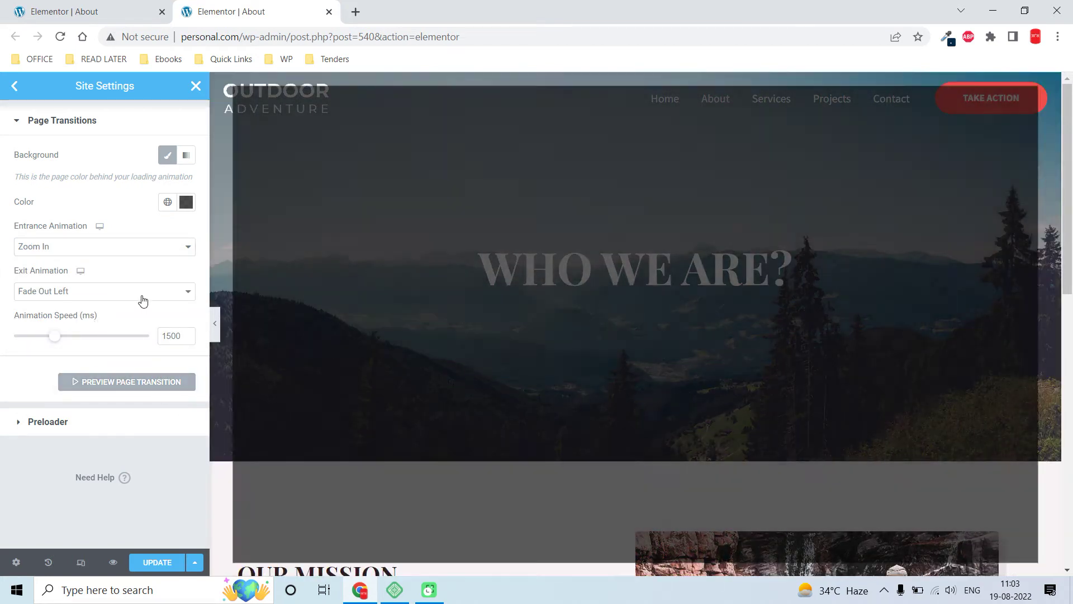
Step: Set the exit animation to None and replay the transition preview
click(142, 296)
click(129, 307)
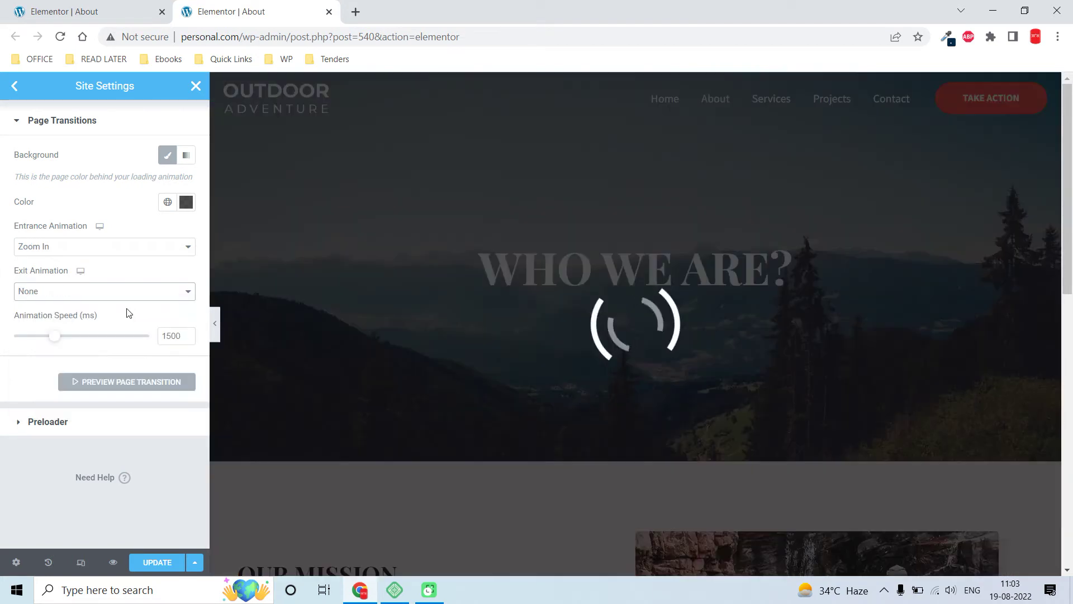
click(160, 384)
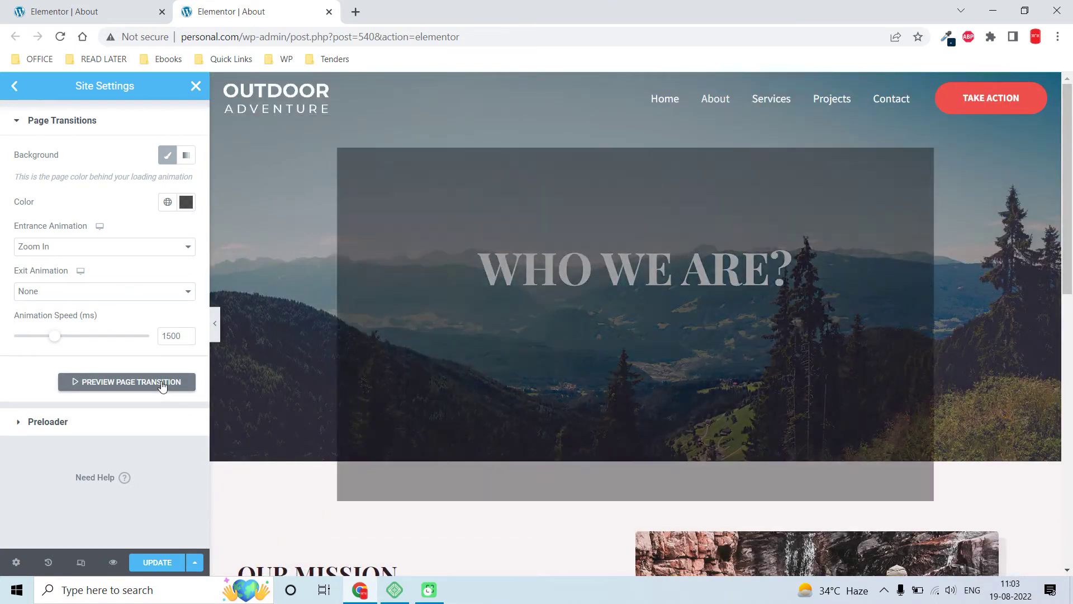
click(160, 385)
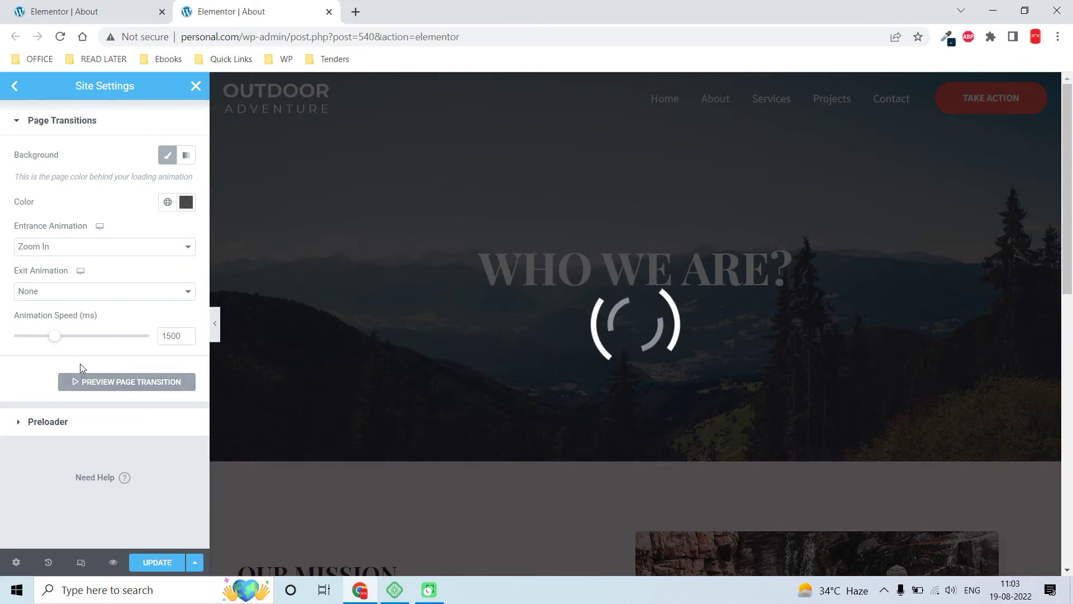
click(79, 420)
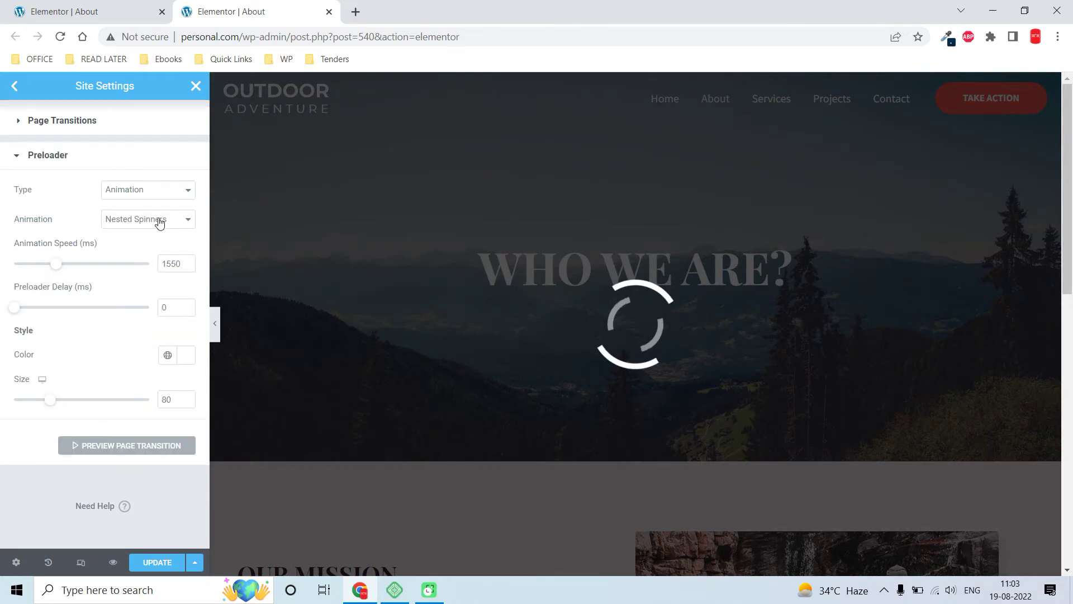
Step: Keep Animation as preloader type and preview Circle, Overlap, Opposing Nested Spinners, Two Way Progress Bar
click(146, 193)
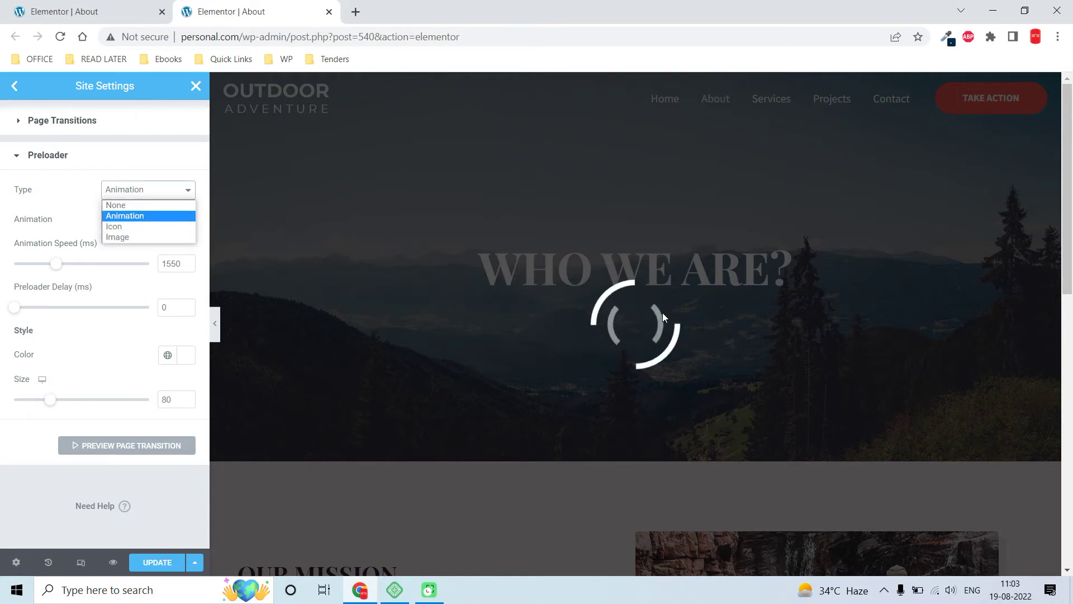
click(168, 215)
click(159, 220)
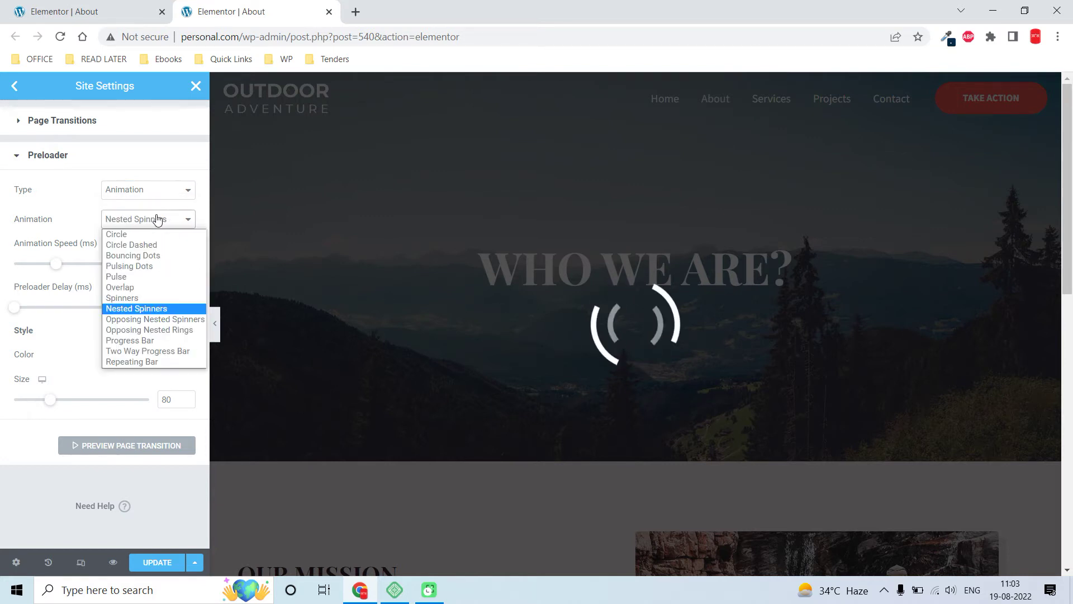
click(139, 236)
click(153, 224)
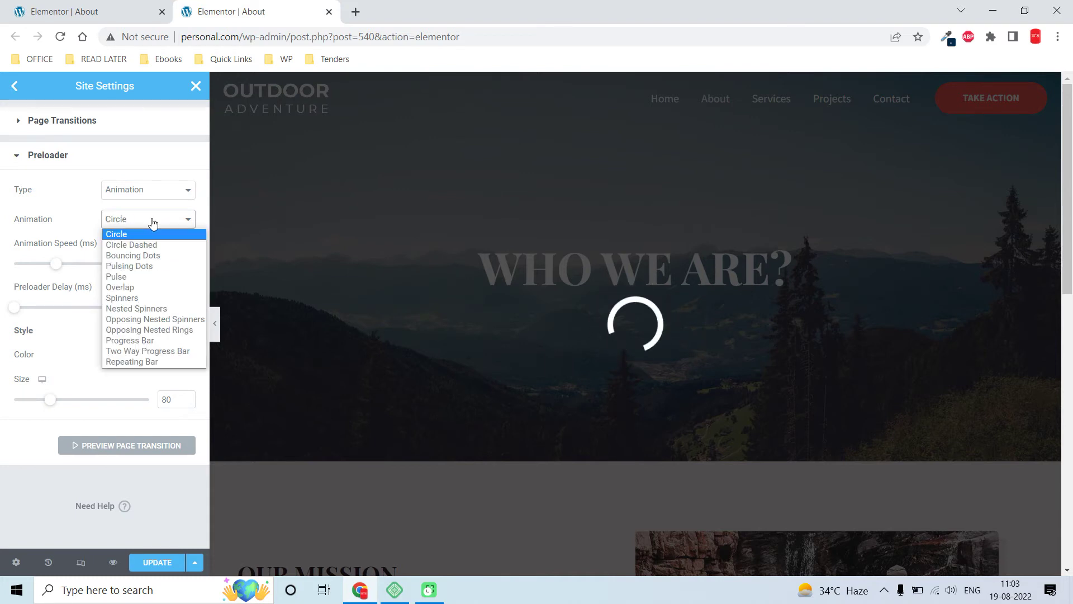
click(144, 287)
click(151, 226)
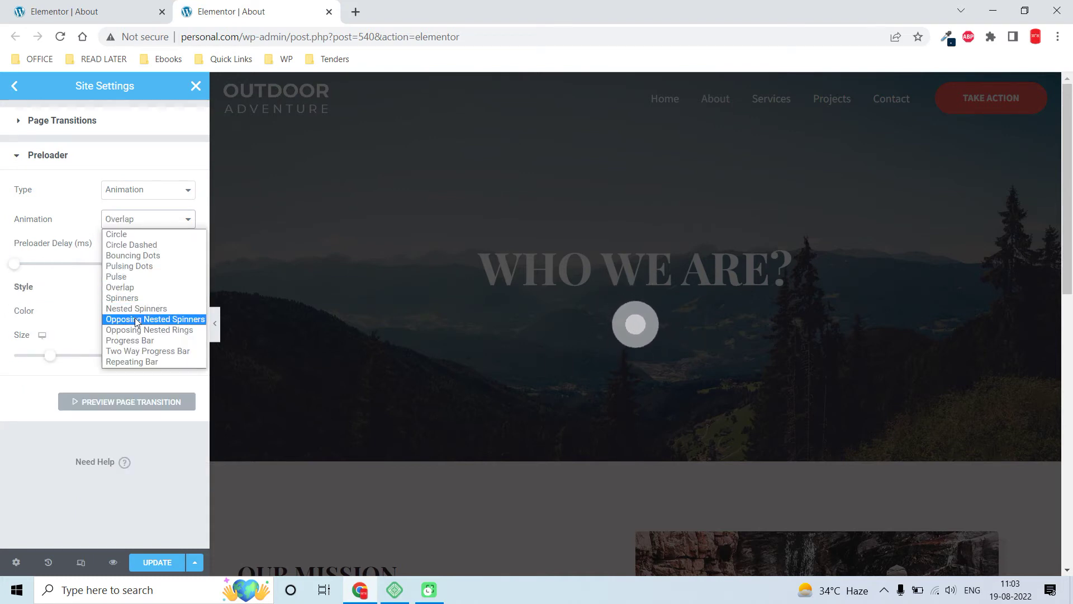
click(143, 319)
click(144, 221)
click(157, 354)
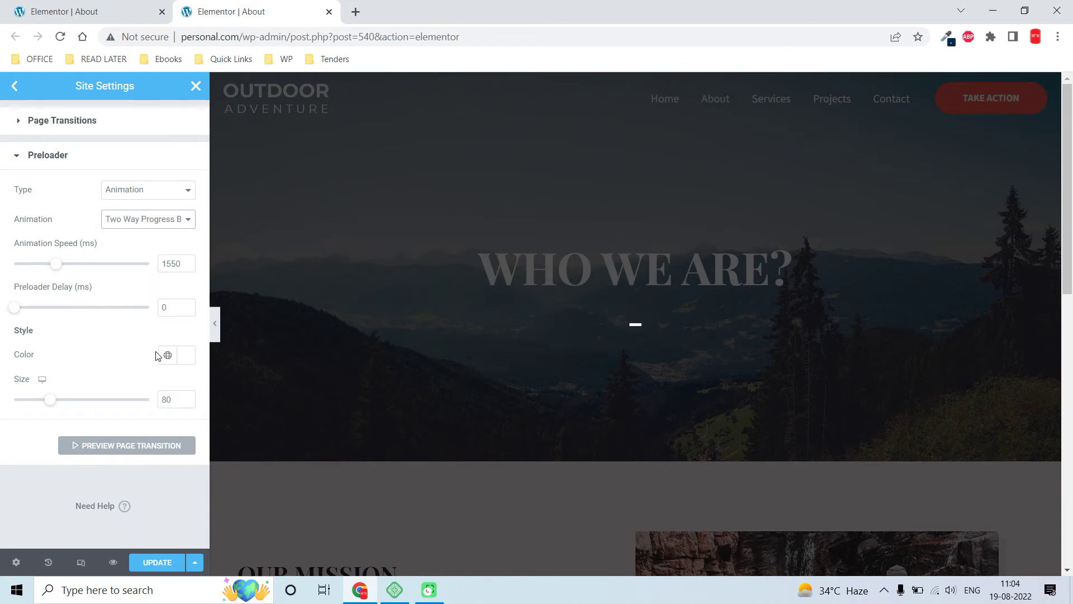
Step: Preview the Bouncing Dots, Pulsing Dots, Pulse, Overlap and Spinners preloader animations
click(157, 219)
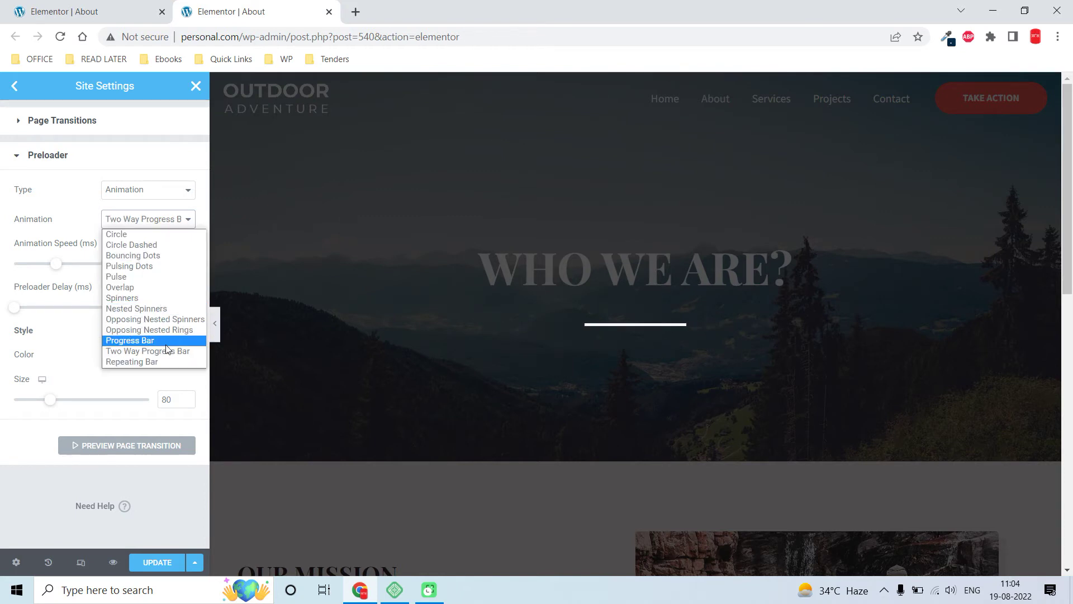
click(179, 254)
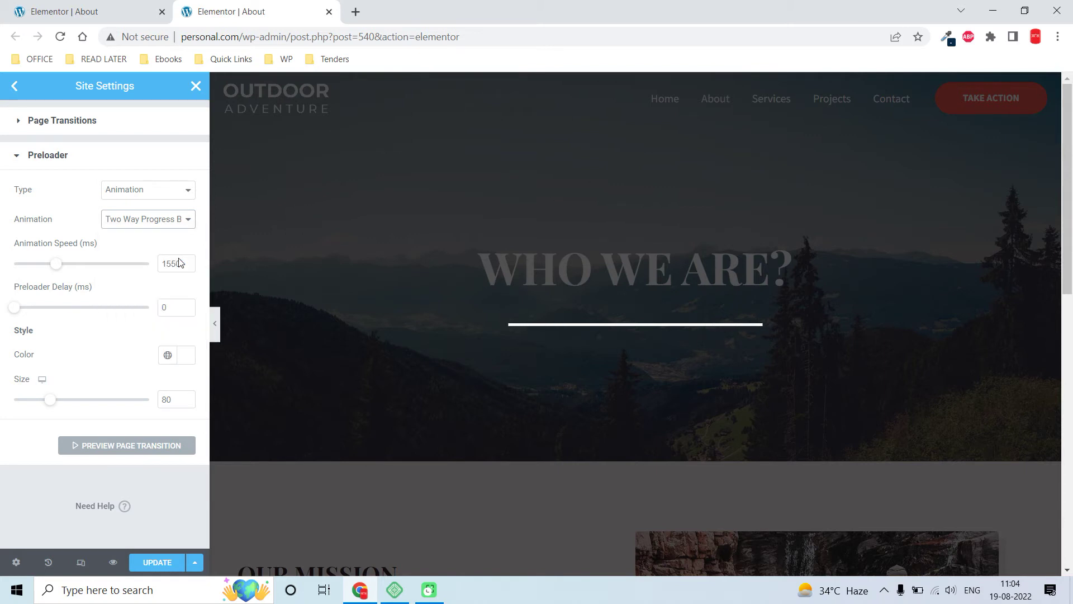
click(159, 266)
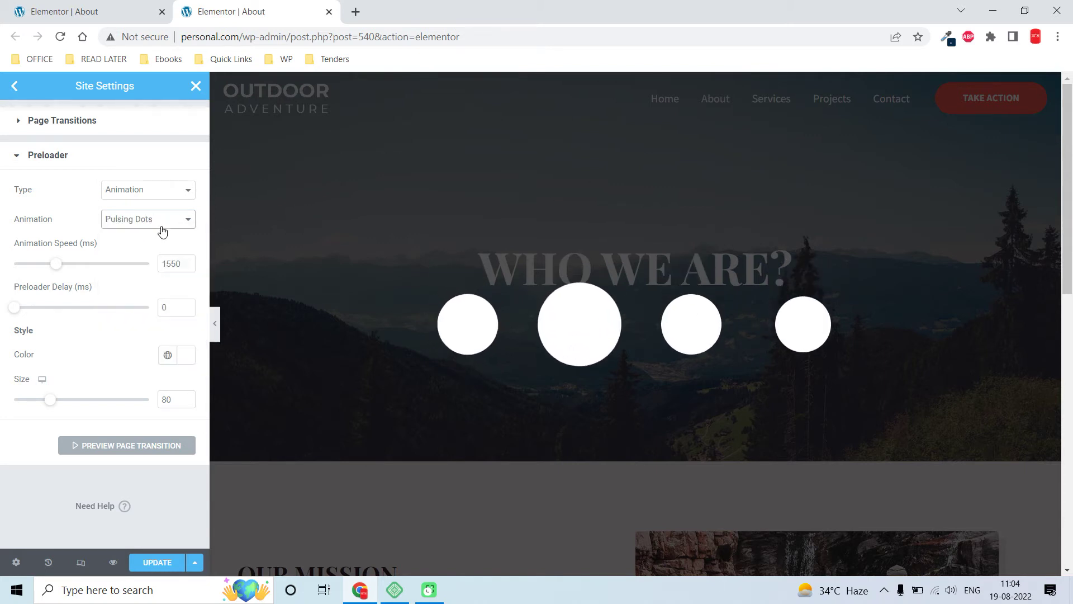
click(161, 220)
click(161, 276)
click(161, 221)
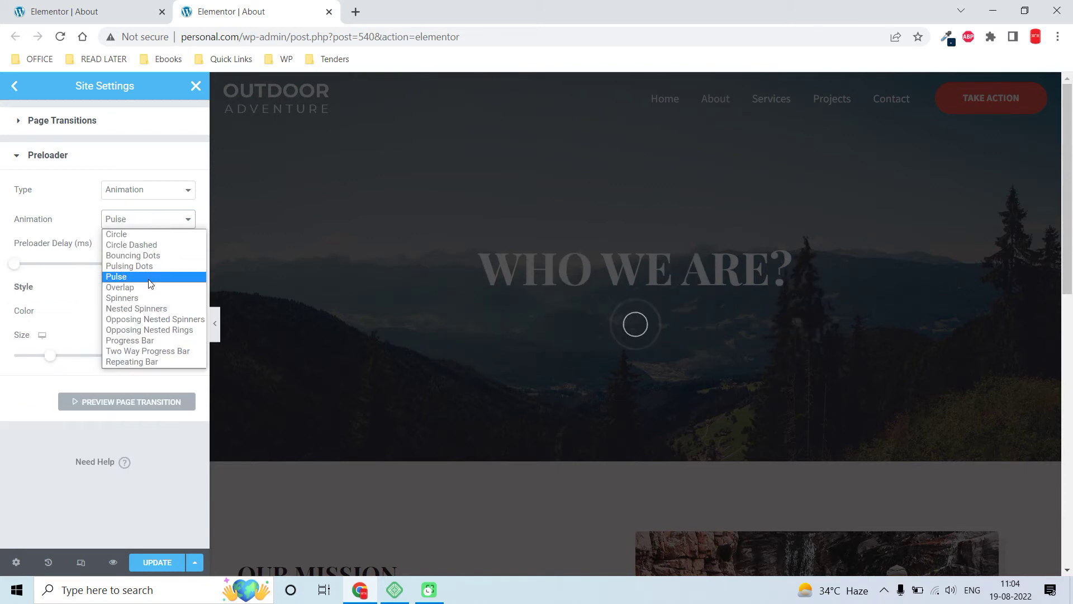
click(150, 287)
click(161, 221)
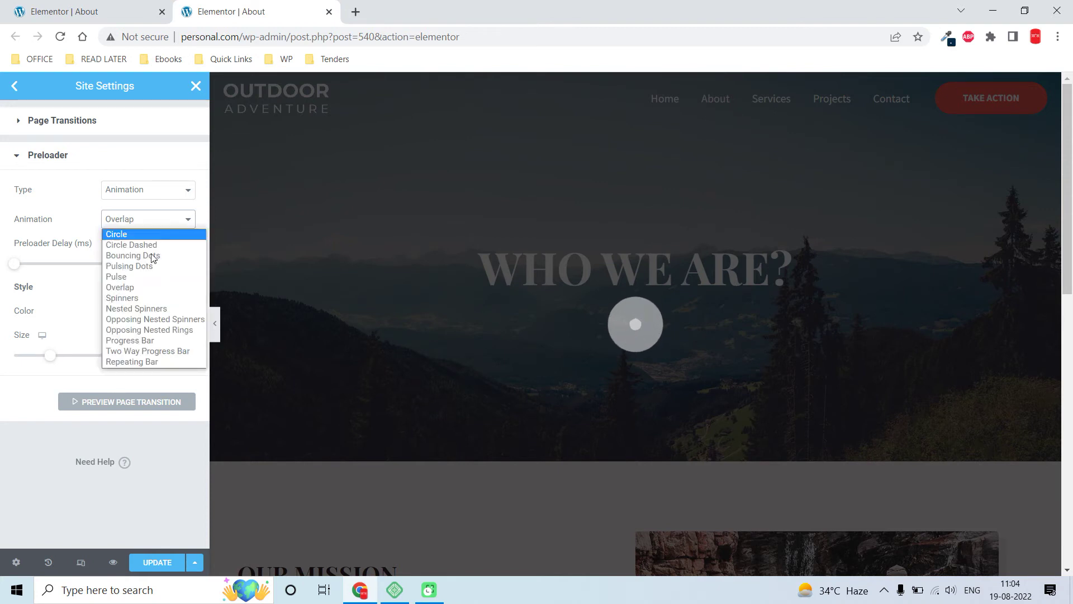
click(148, 297)
Step: Preview Nested Spinners, Progress Bar and Two Way Progress Bar, then settle on Repeating Bar
click(155, 222)
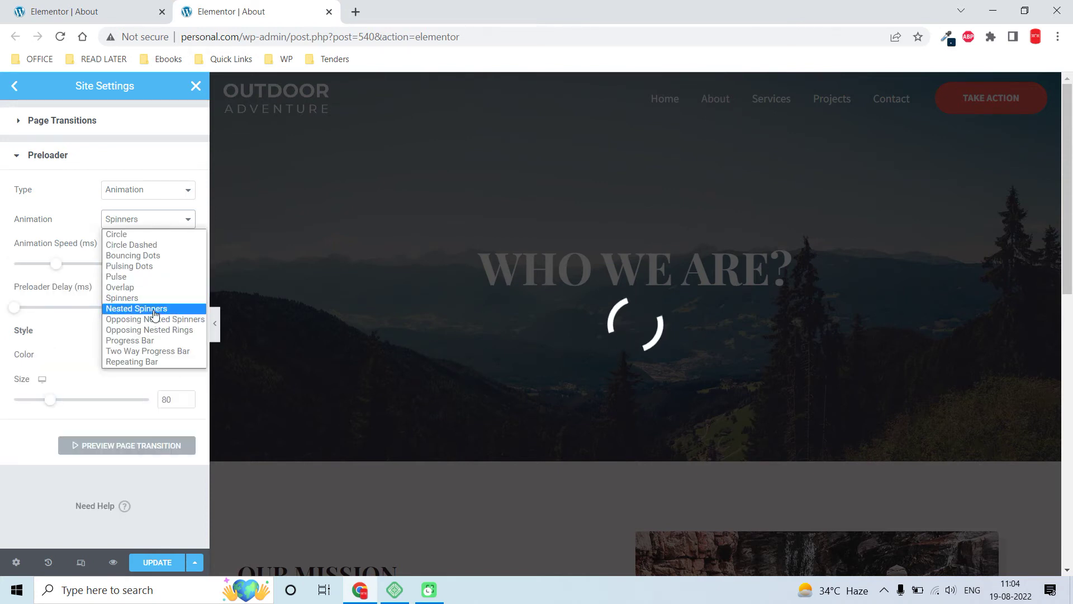
click(193, 308)
click(155, 222)
click(153, 341)
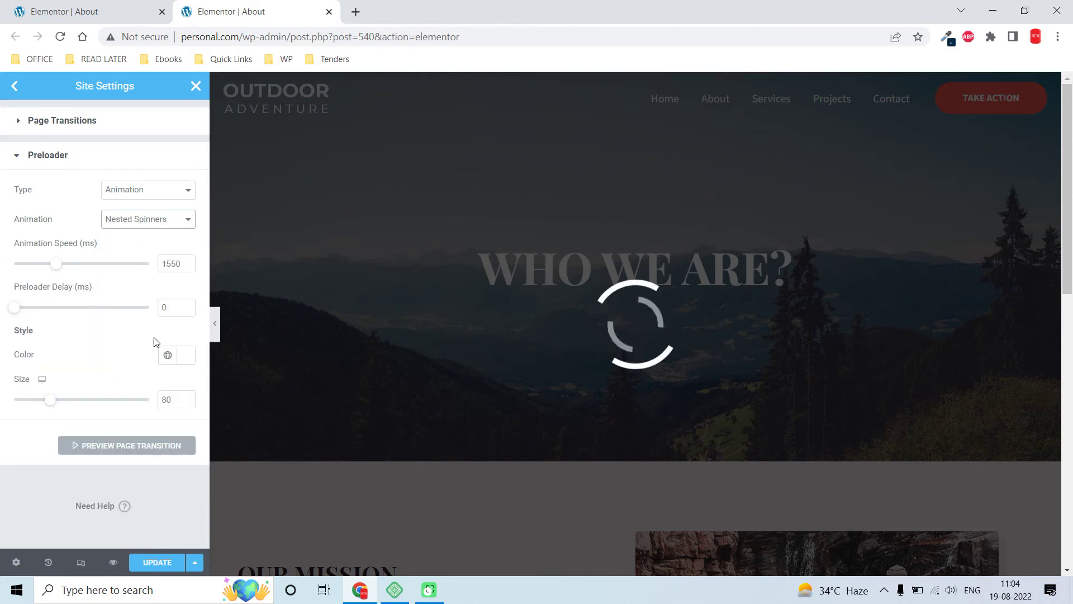
click(161, 222)
click(148, 351)
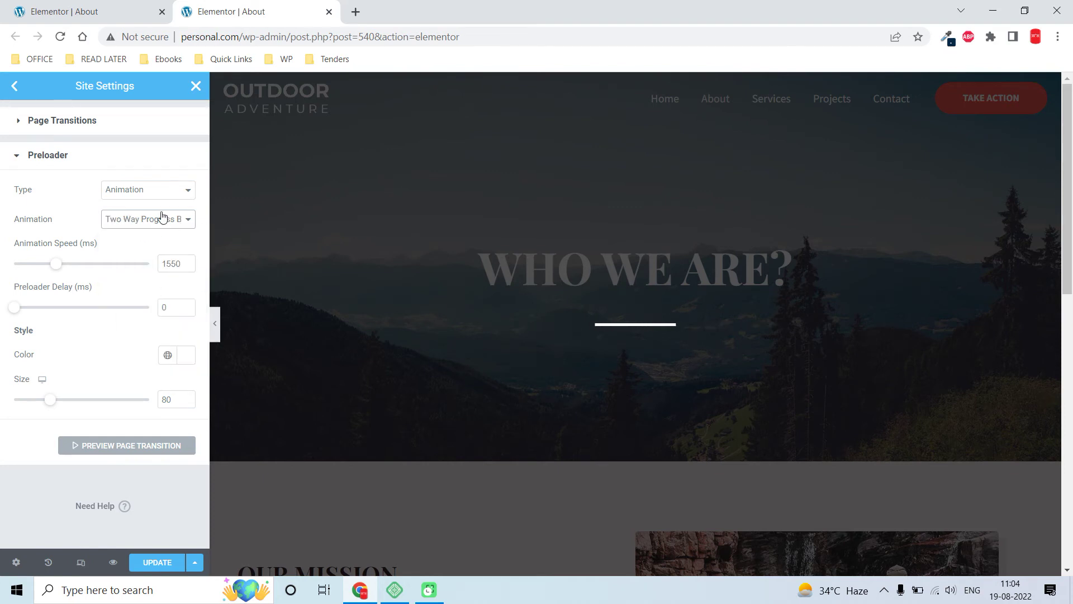
click(162, 223)
click(148, 361)
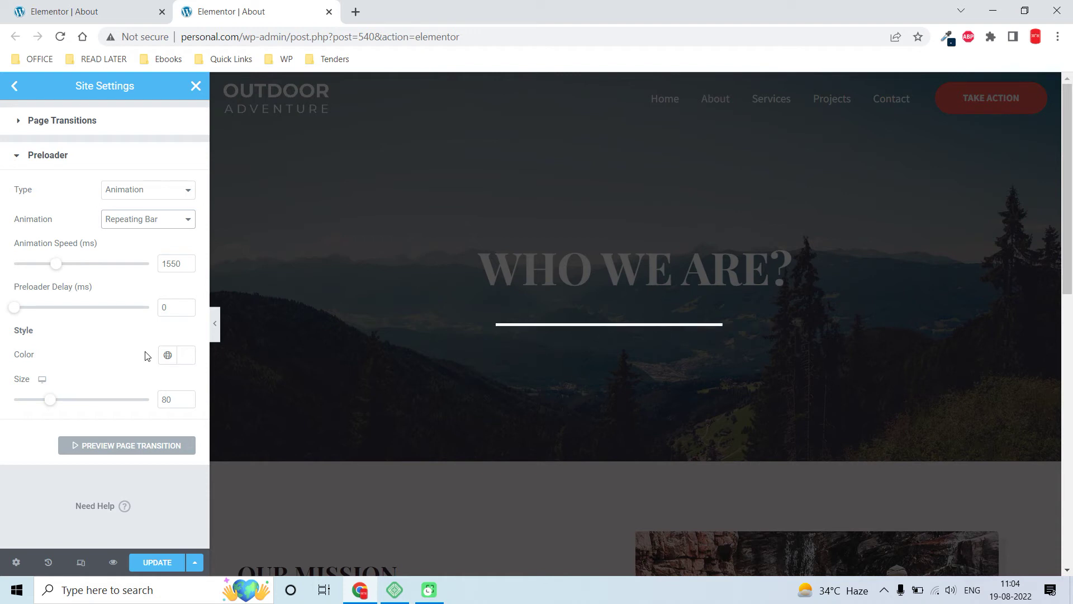
click(160, 190)
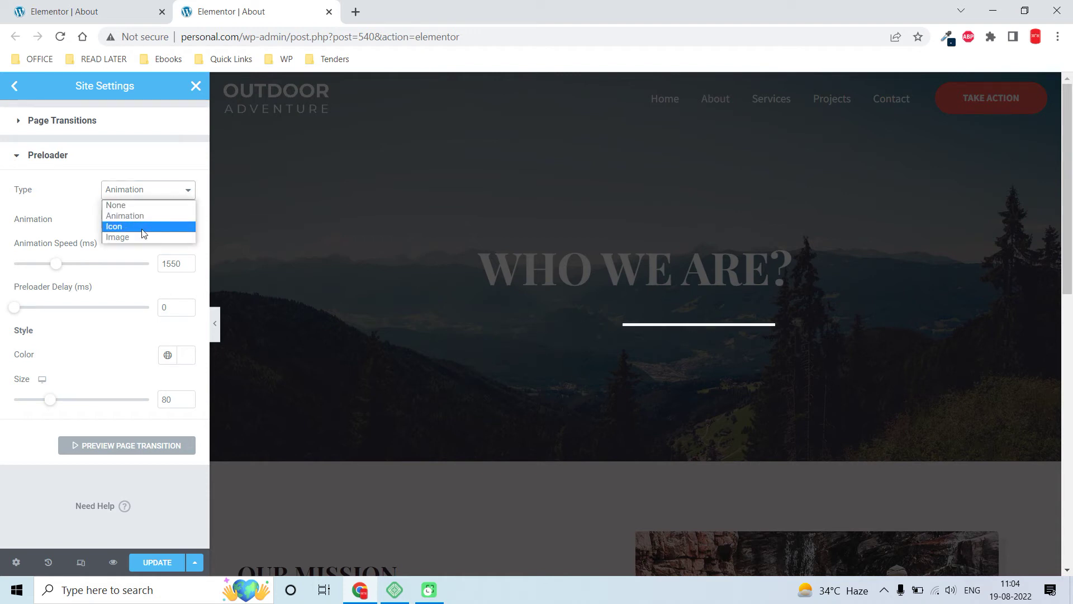
Step: Make the preloader an Icon using the square-root icon, then switch its type to Image
click(143, 228)
click(159, 192)
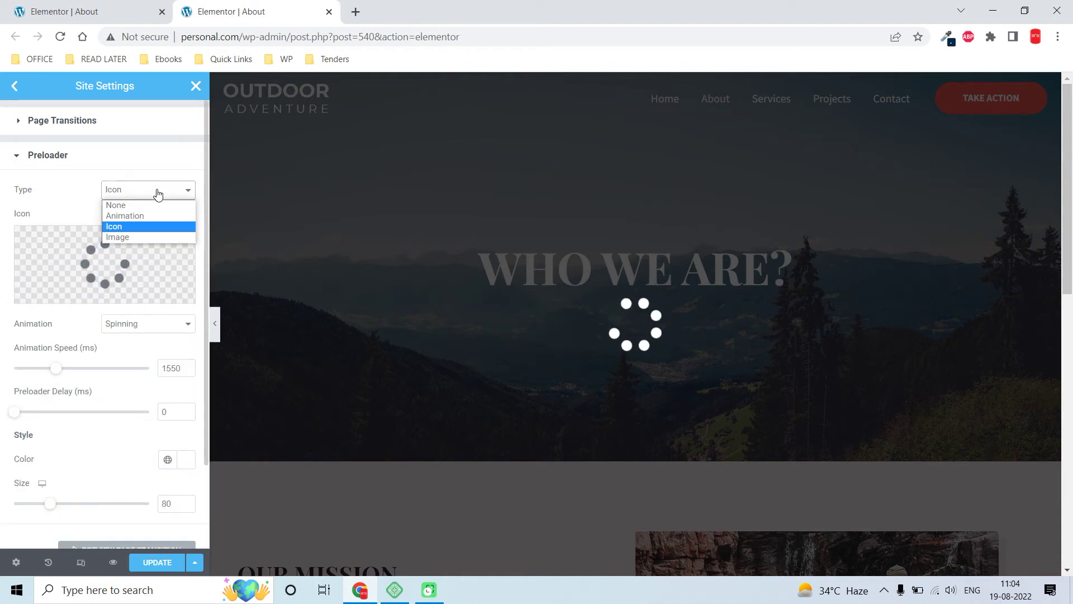
click(158, 194)
mouse_move(98, 257)
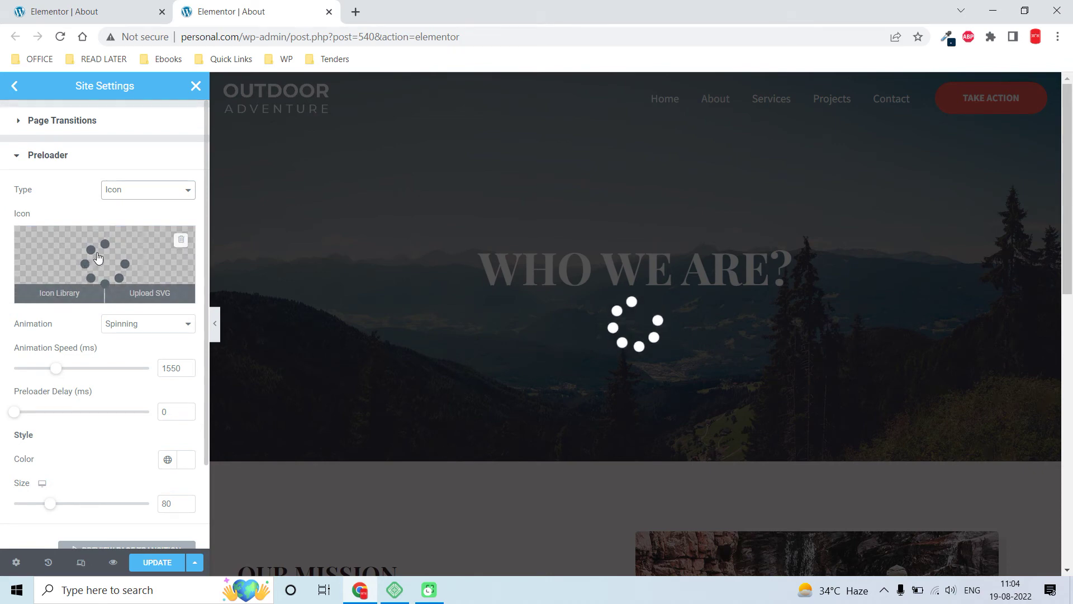
click(97, 257)
click(635, 302)
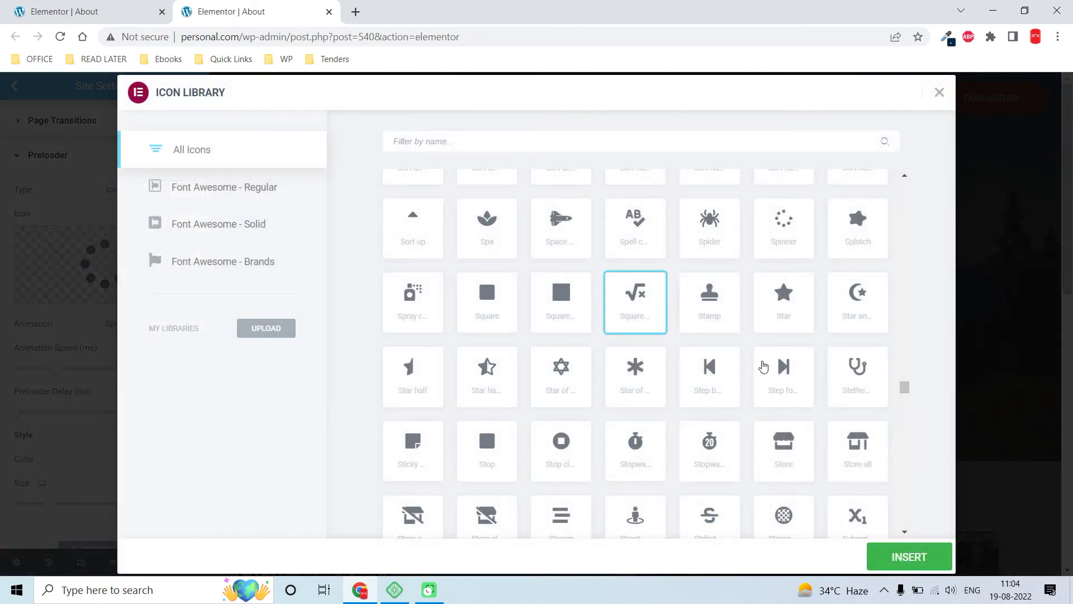
click(909, 564)
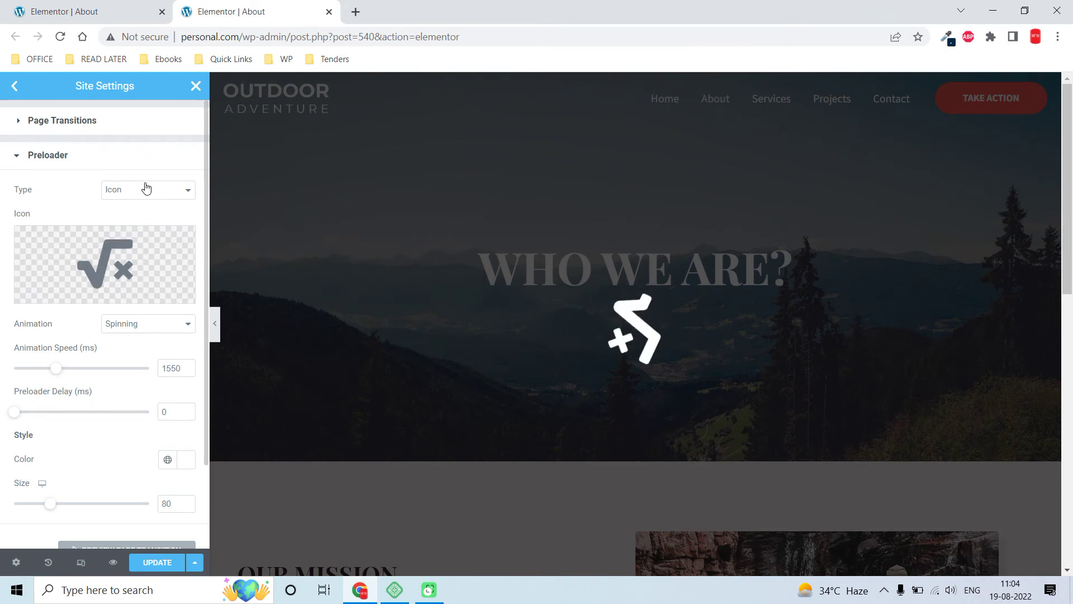
click(146, 186)
click(150, 237)
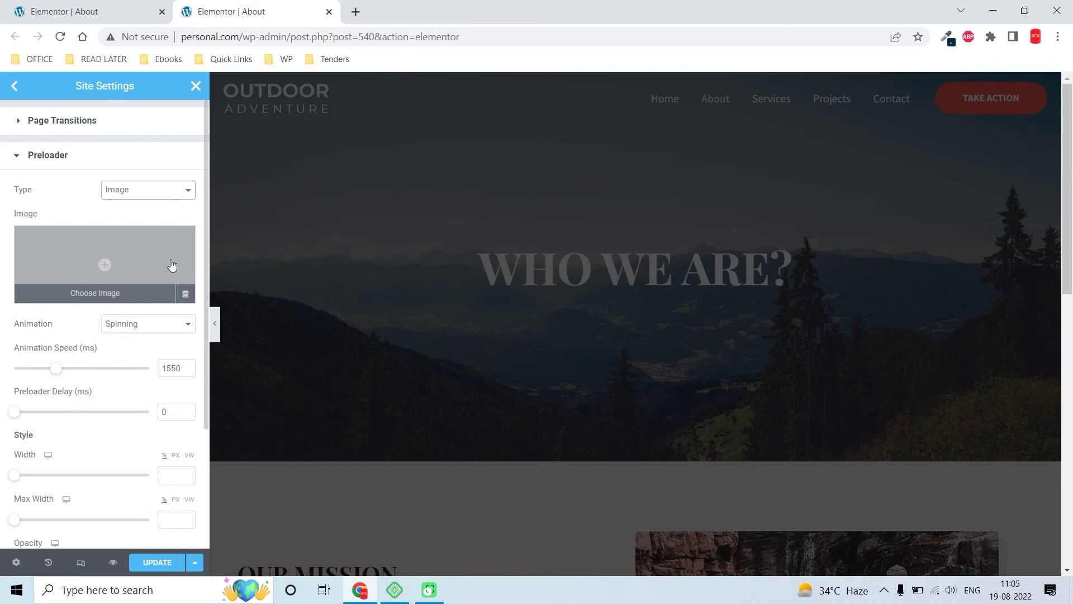
Step: Set the preloader back to Animation with Opposing Nested Spinners and save the site settings
click(164, 159)
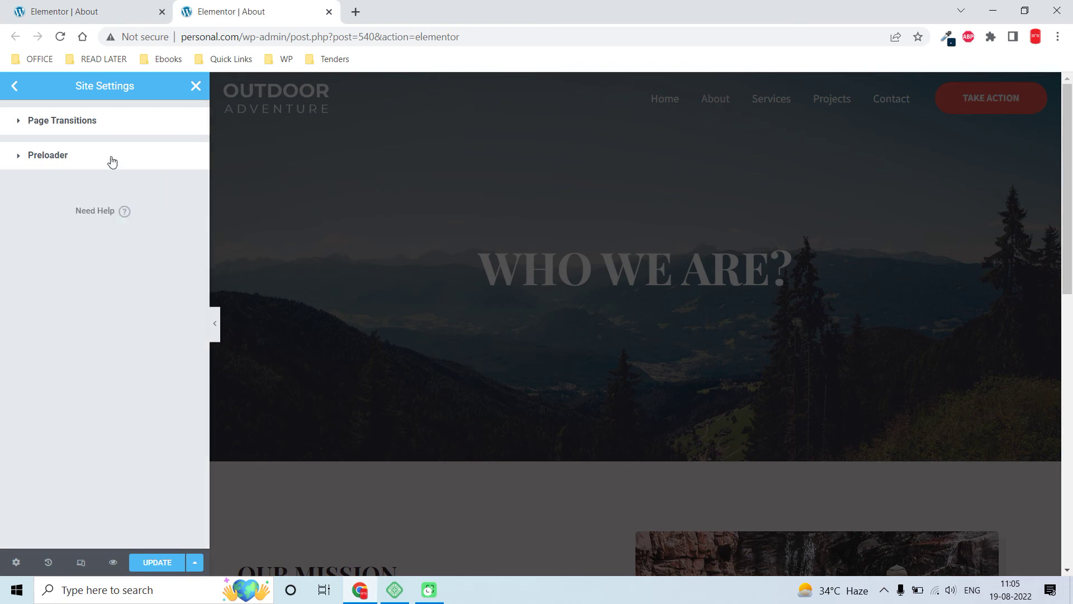
click(112, 161)
click(158, 190)
click(154, 217)
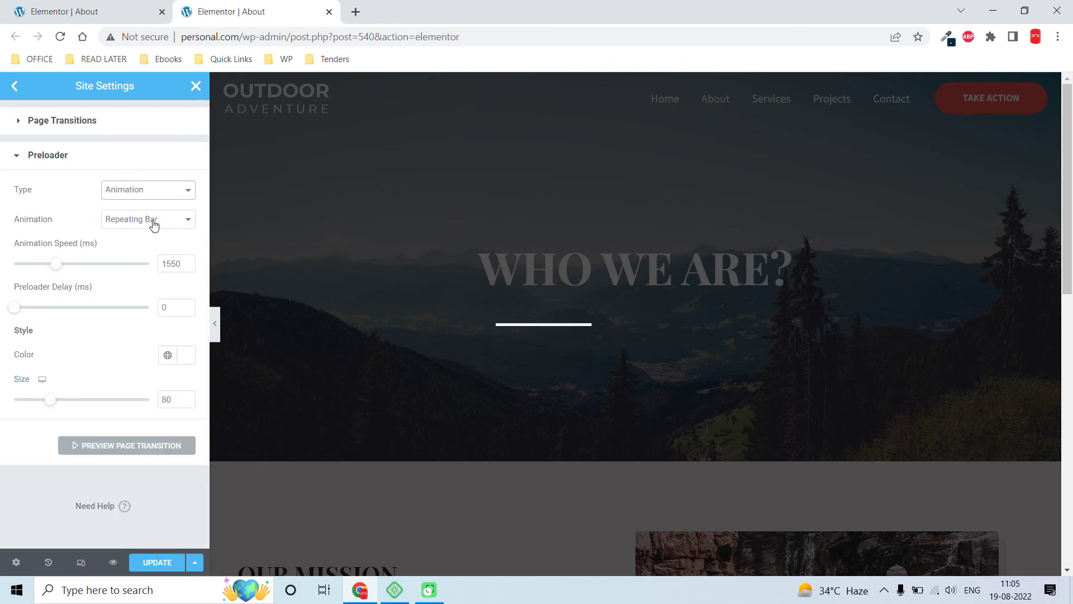
click(154, 222)
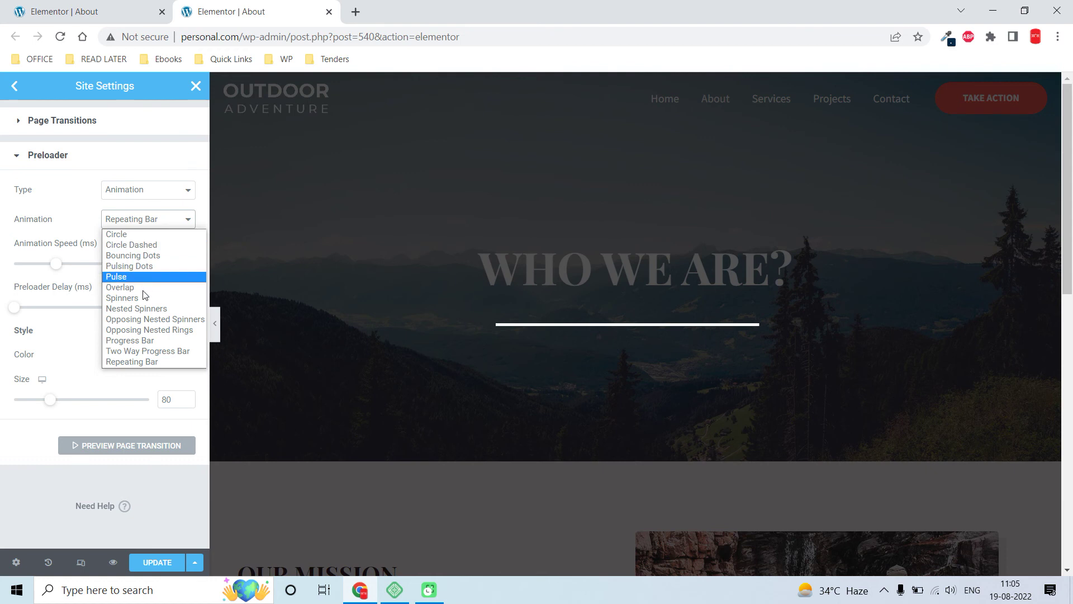
click(164, 318)
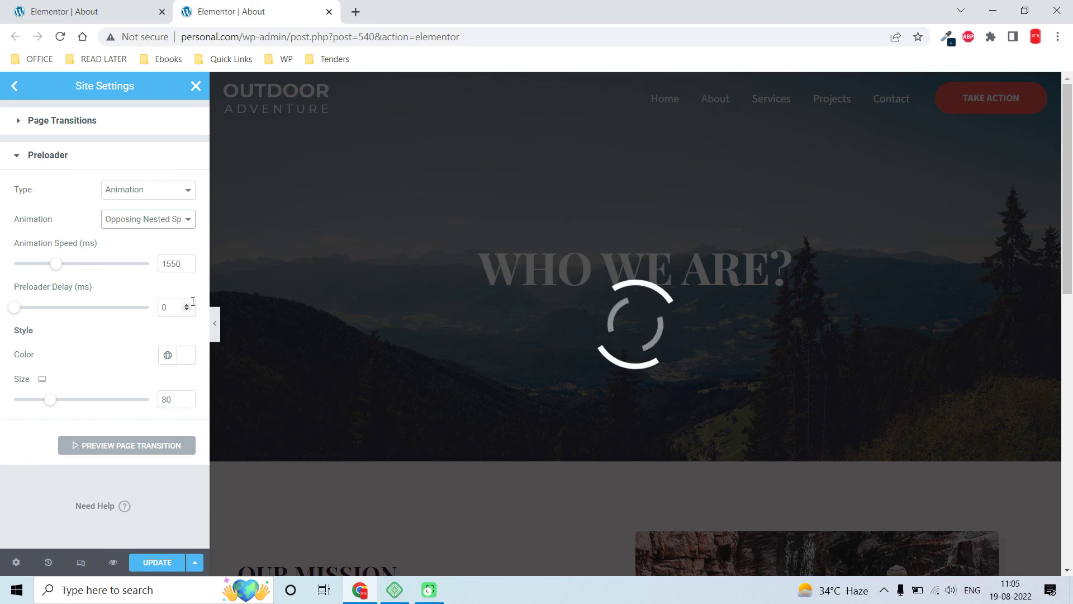
click(154, 563)
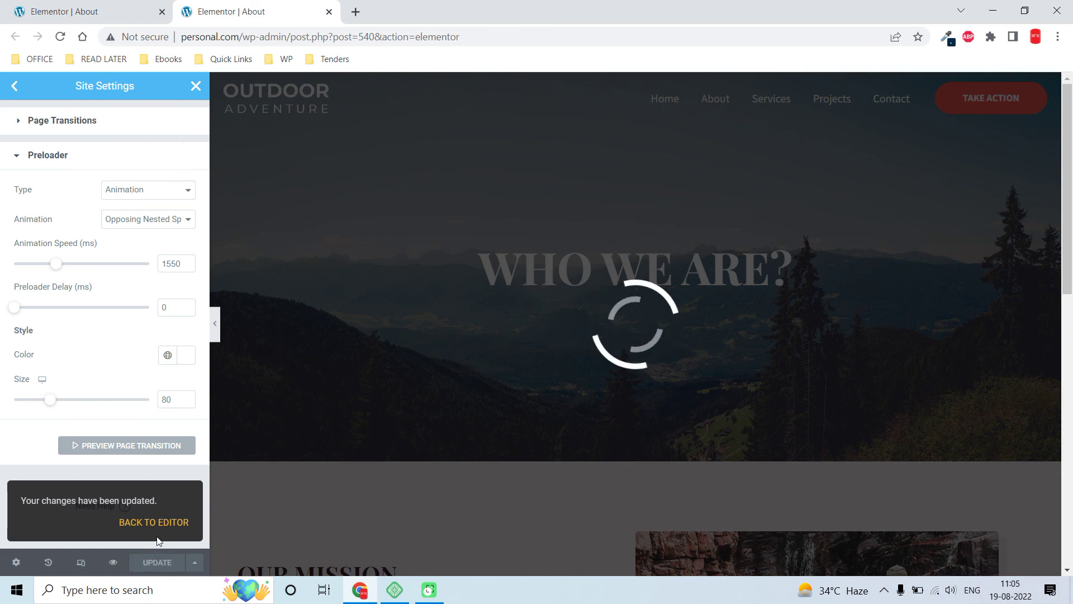